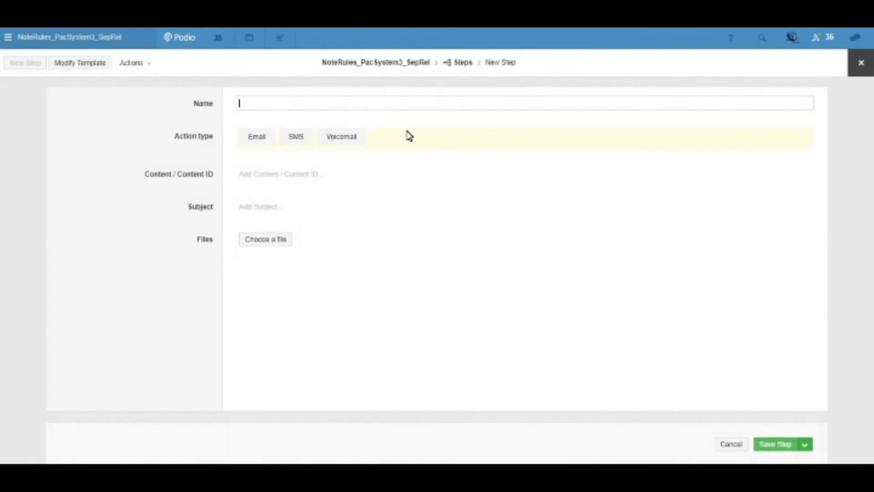
Create an Email step named Lead Welcome with the content "Hi [[firstname]], We are excited to share ... [[signature]] [[unsubscribe]]" and open its subject for editing
type("Lead Welcome")
left_click(763, 446)
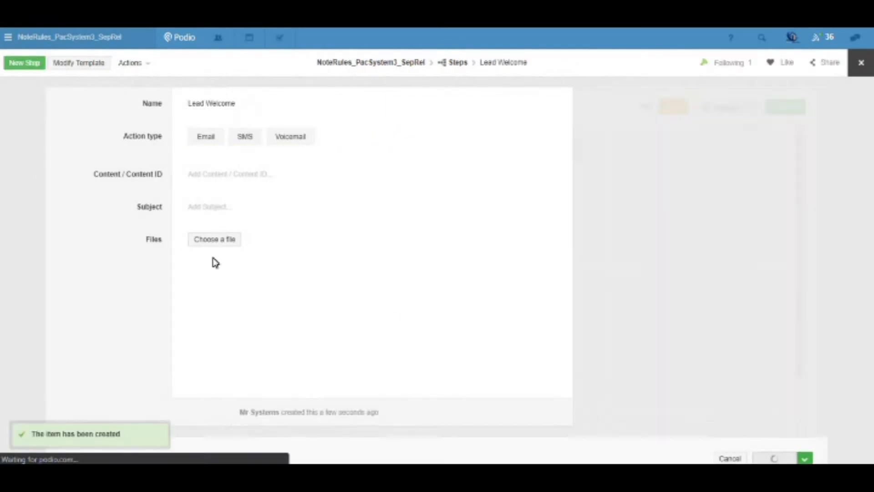
left_click(202, 138)
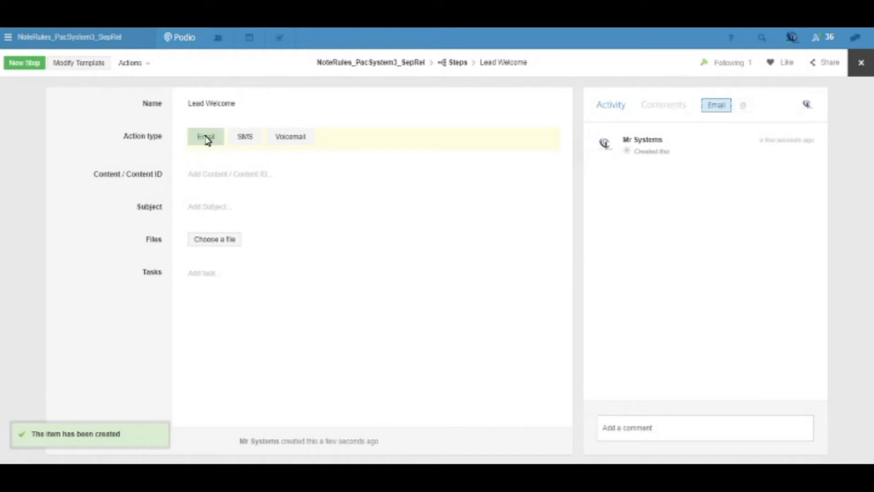
left_click(261, 178)
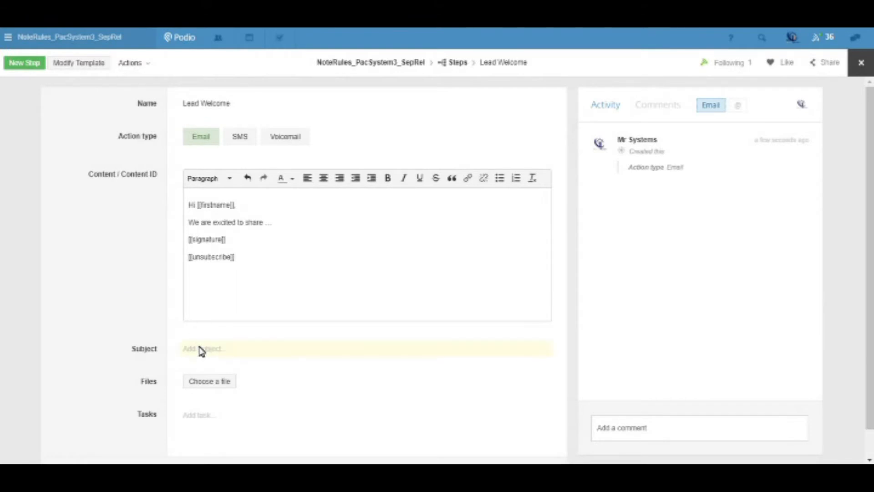
left_click(209, 351)
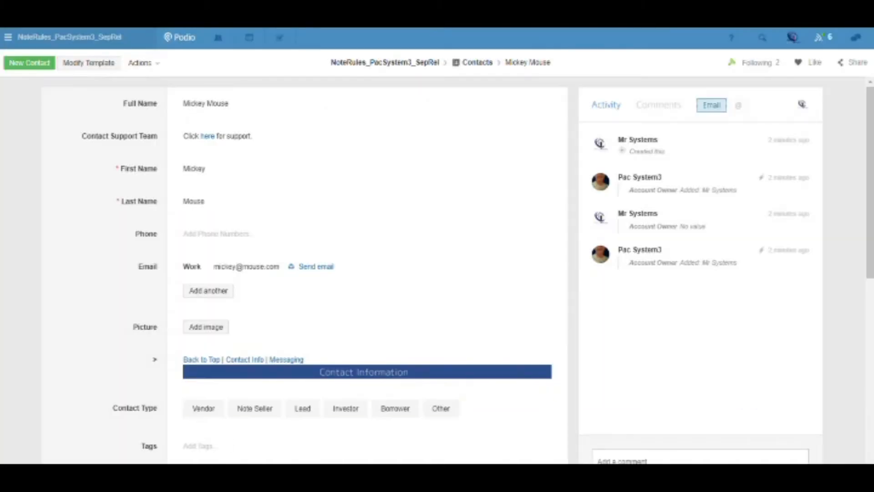
Set the contact's type to Lead and add the tag newsletter
left_click(302, 408)
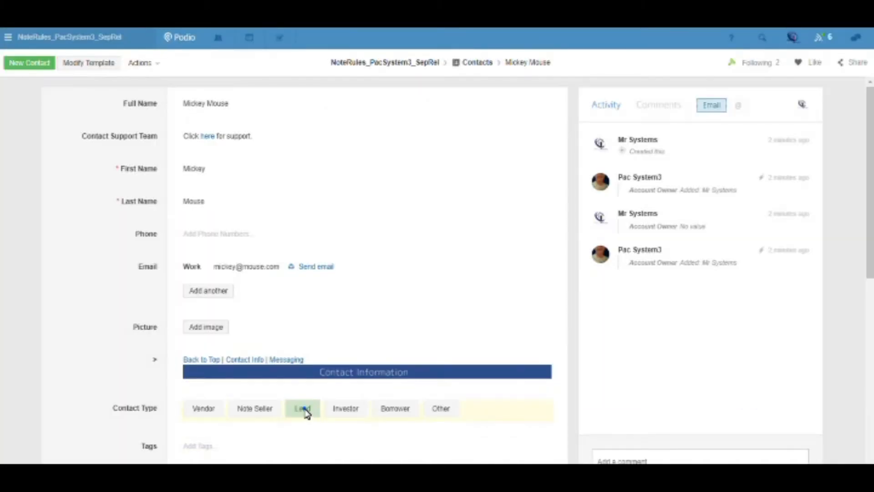
left_click(243, 449)
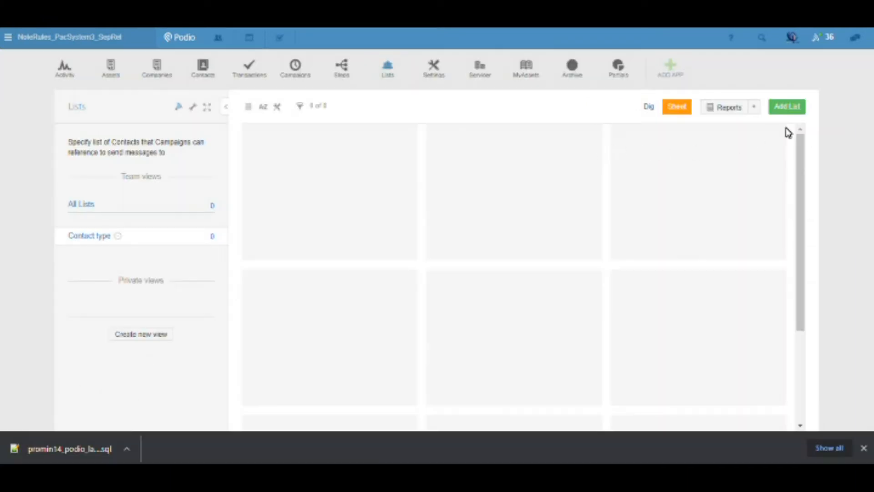
Create a list named Lead Welcome and set its contact type to Lead
left_click(787, 107)
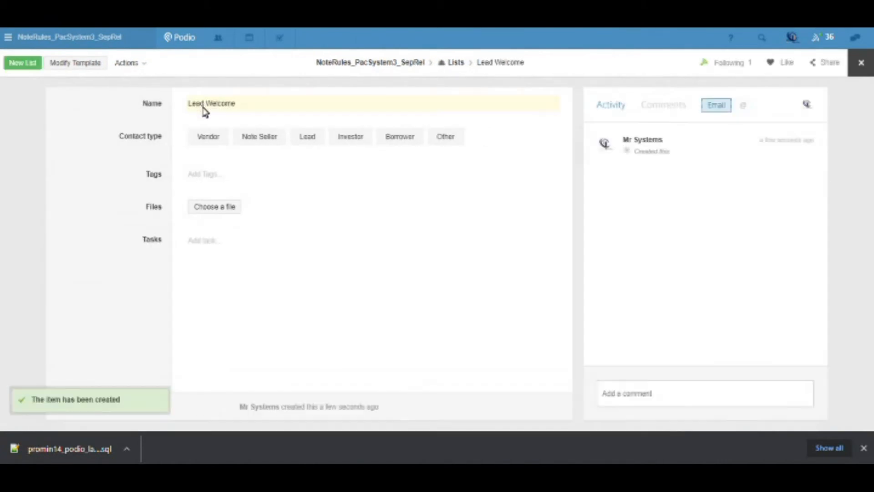
left_click(266, 141)
left_click(321, 139)
left_click(313, 142)
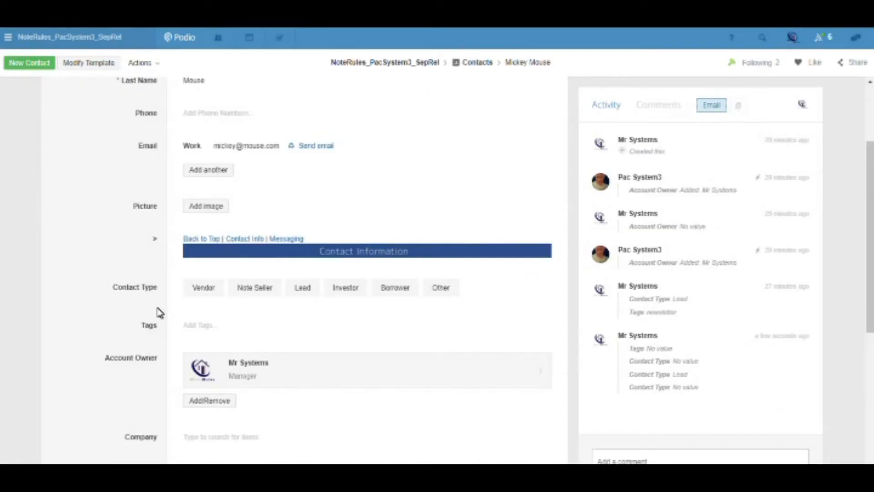
Reapply the Lead contact type on the contact record and start entering a tag with "n"
left_click(309, 292)
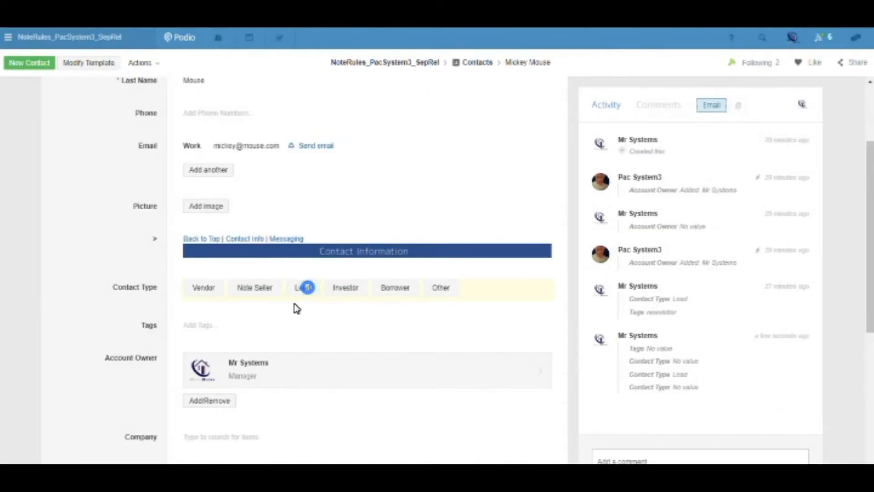
left_click(78, 319)
left_click(195, 324)
type("n")
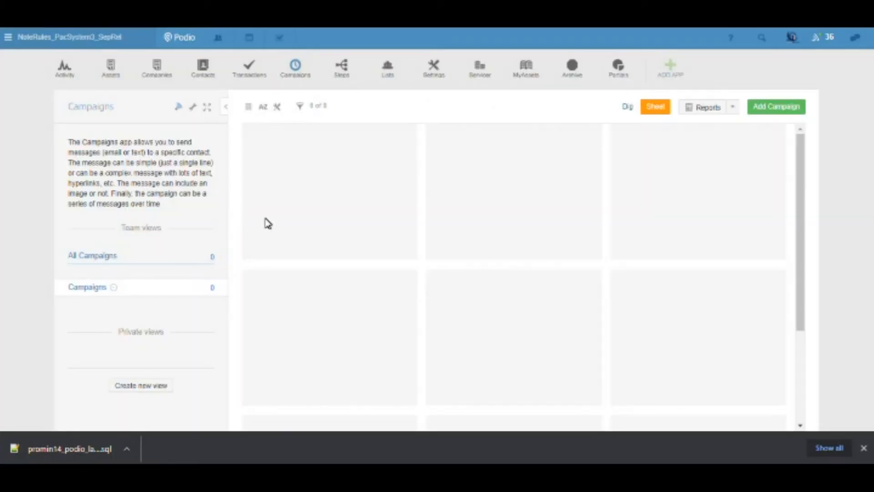
Create and save a new campaign named Lead Welcome
left_click(771, 111)
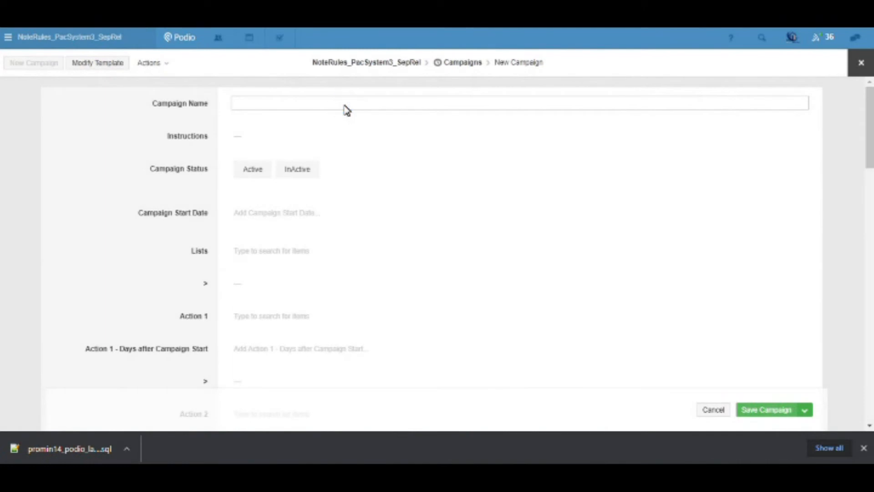
type("Lead Welcome")
left_click(759, 412)
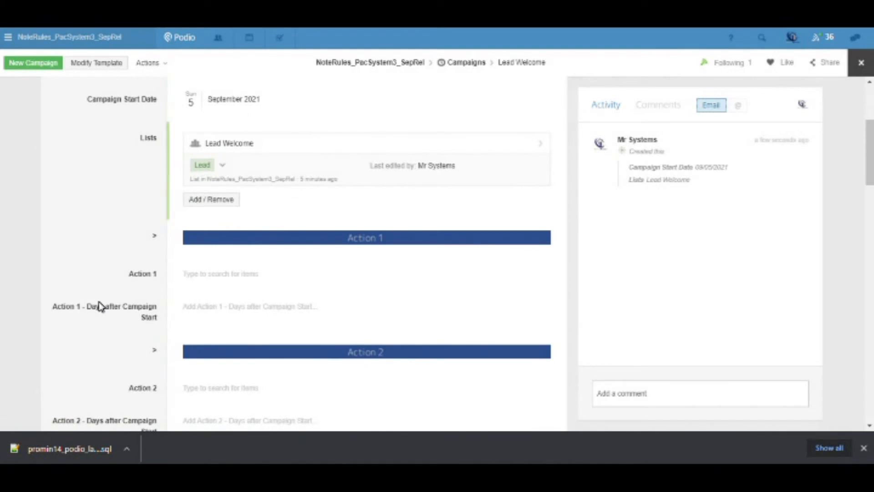
Assign the Lead Welcome step to the campaign's Action 1 and set it to 0 days after campaign start
left_click(226, 275)
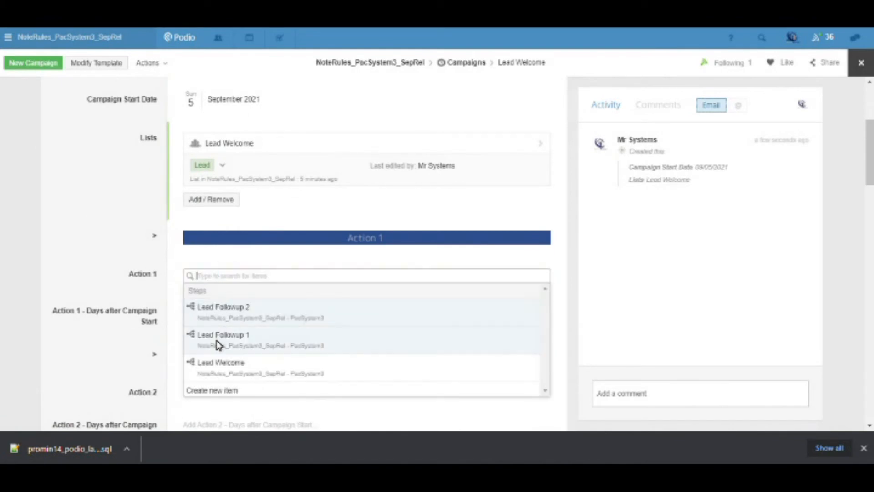
left_click(219, 364)
scroll(108, 293, "down", 3)
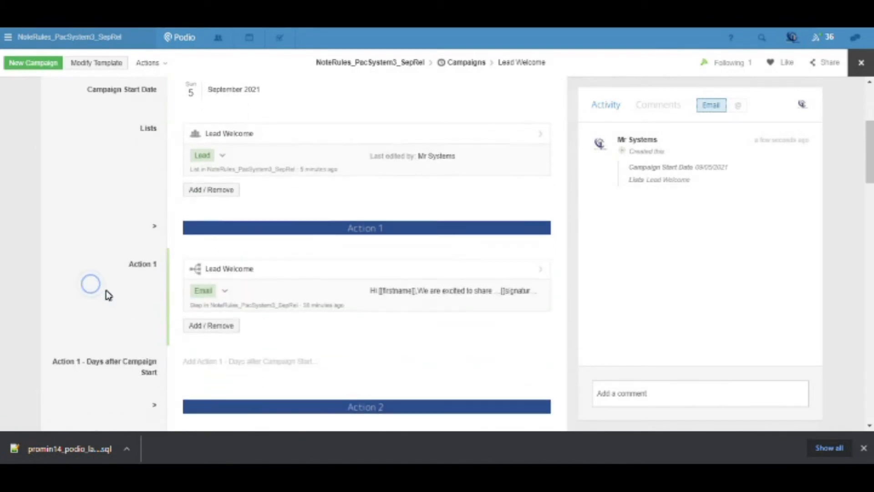
left_click(206, 259)
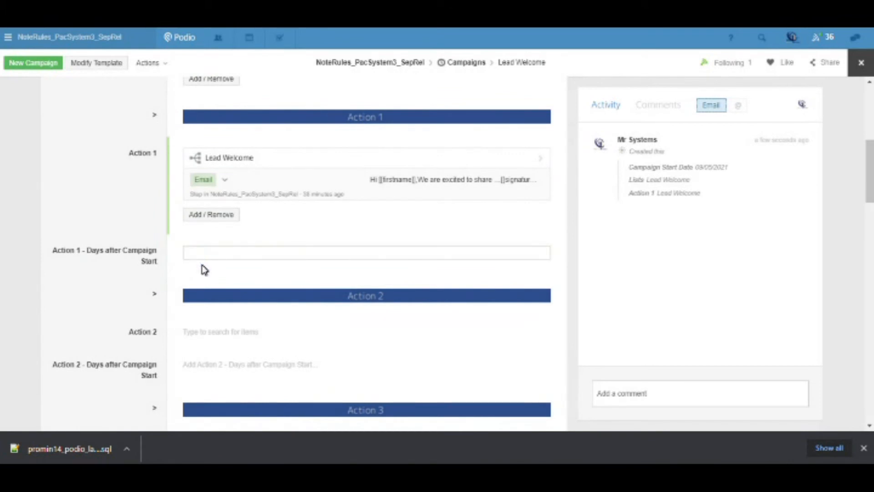
type("0")
left_click(103, 230)
Assign the Lead Followup 1 step to the campaign's Action 2 and set it to 7 days after campaign start
scroll(134, 233, "down", 3)
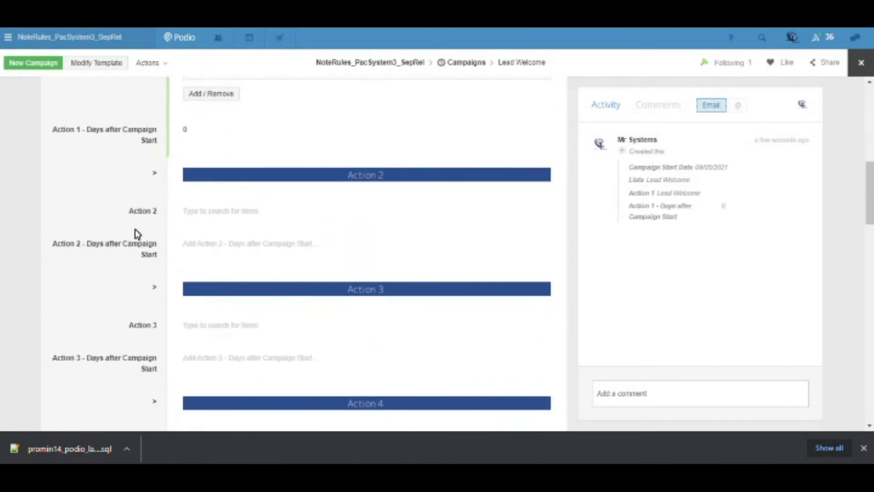
left_click(215, 215)
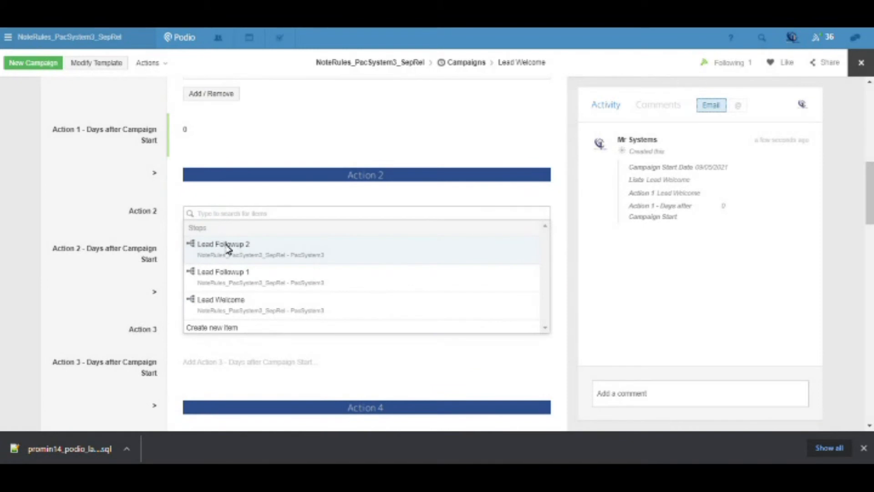
left_click(225, 278)
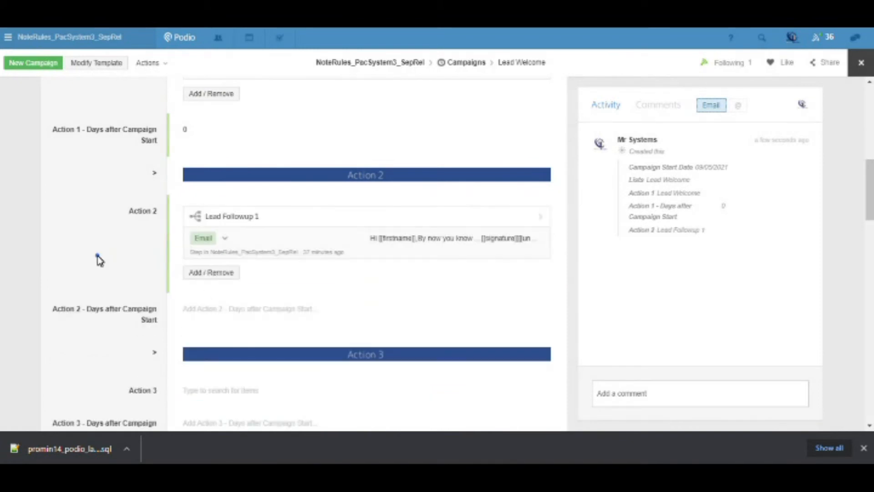
left_click(95, 256)
scroll(103, 285, "down", 2)
left_click(217, 256)
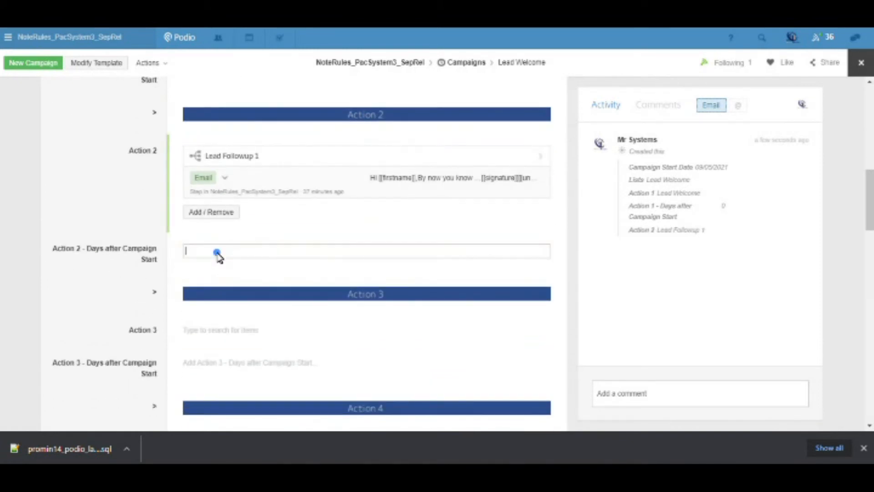
type("7")
left_click(109, 269)
Assign the Lead Followup 2 step to the campaign's Action 3 and set it to 14 days after campaign start
scroll(112, 281, "down", 1)
scroll(111, 280, "down", 1)
left_click(222, 212)
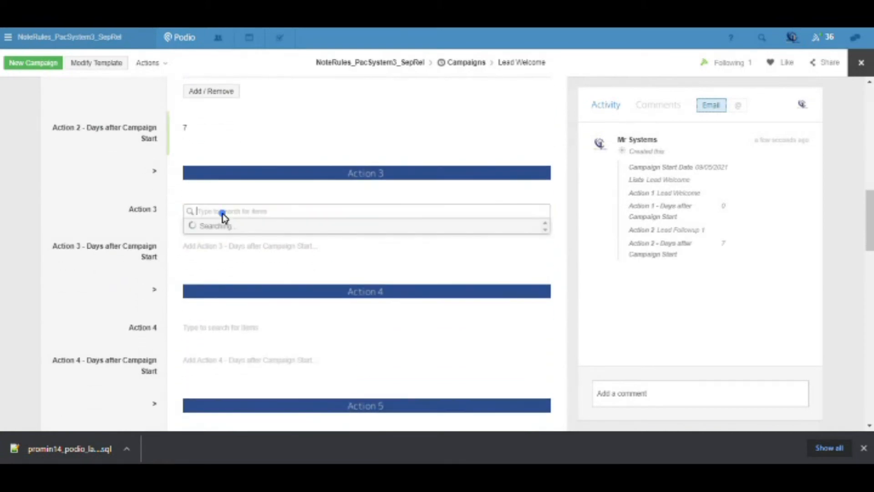
left_click(224, 256)
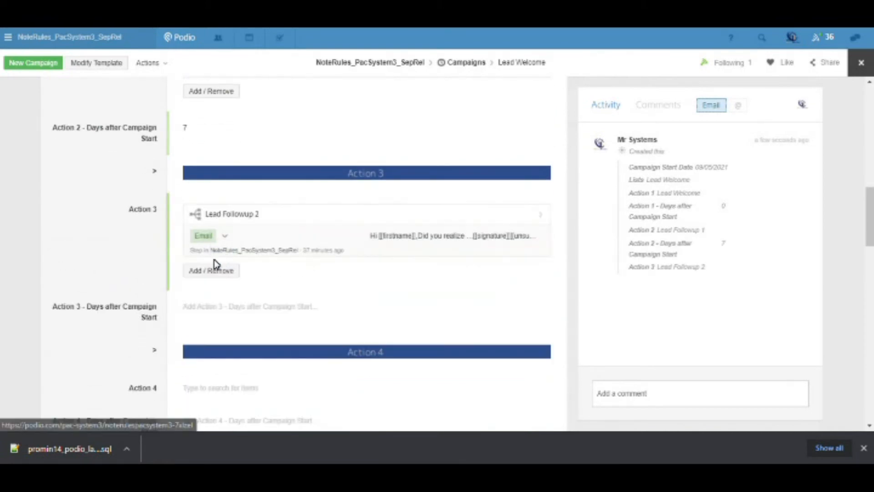
left_click(198, 311)
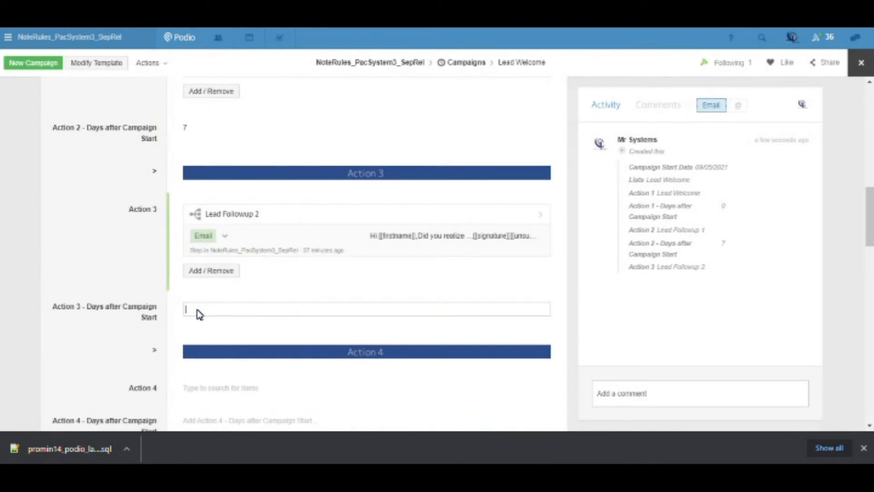
type("14")
left_click(93, 268)
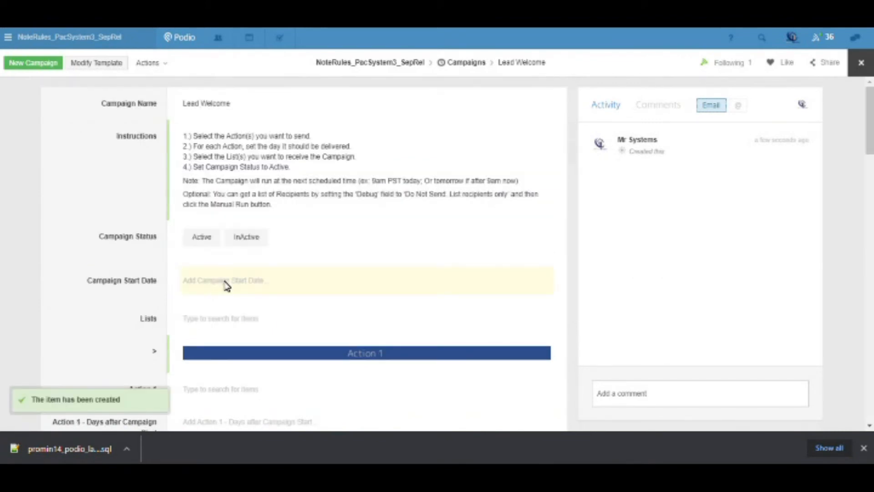
Set the campaign start date to 09/05/2021 and attach the Lead Welcome list to the campaign
left_click(226, 285)
left_click(195, 353)
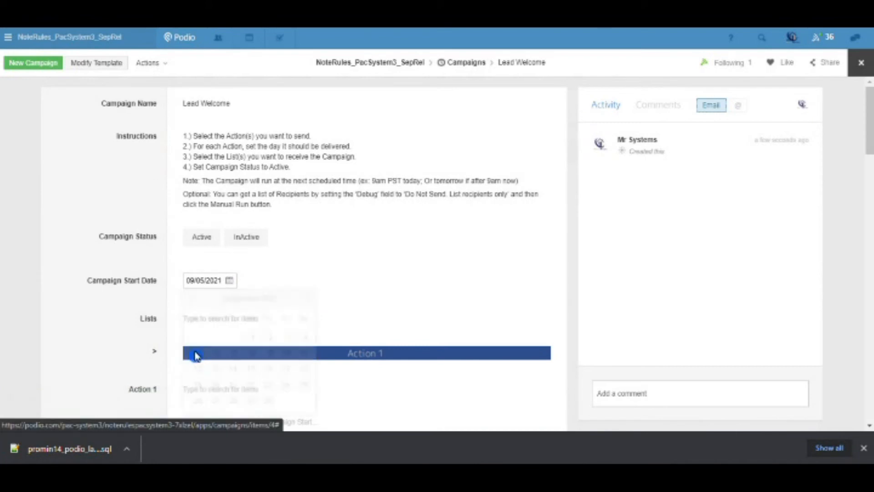
left_click(210, 324)
left_click(218, 337)
left_click(93, 319)
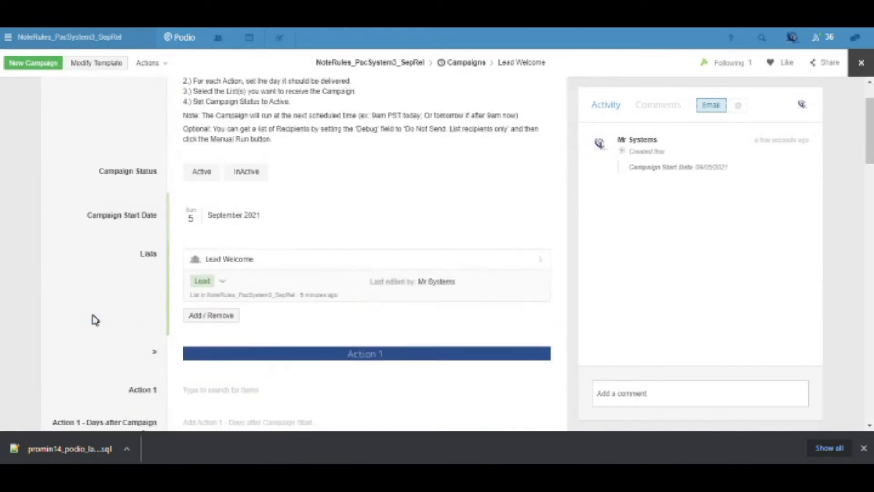
Set the Lead Welcome campaign's status to Active
left_click(203, 239)
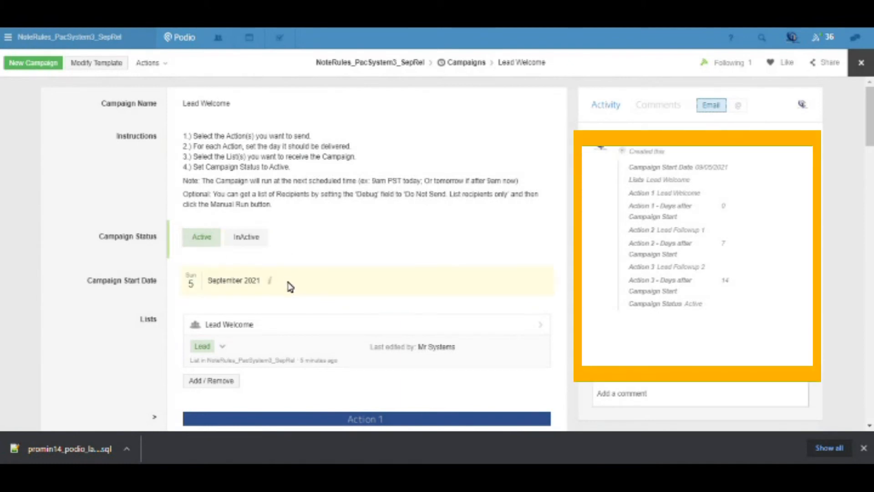
scroll(246, 341, "down", 3)
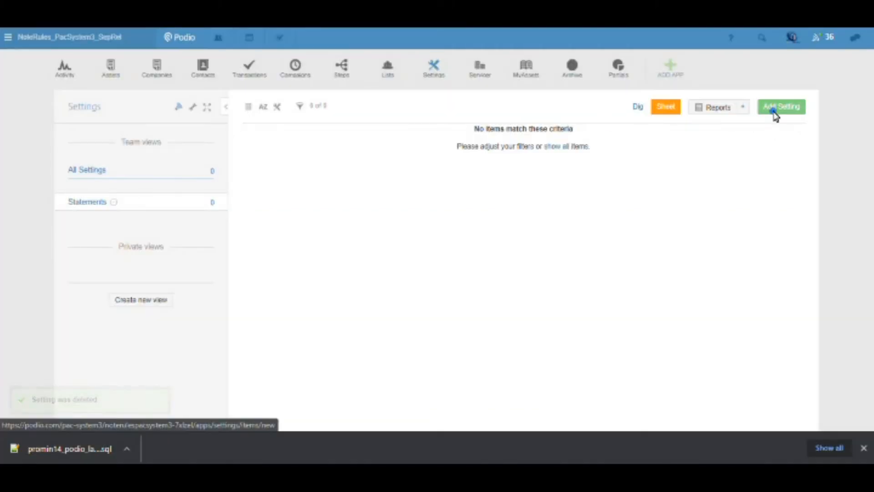
Create a new setting named Signature and set its setting type to Signature
left_click(774, 109)
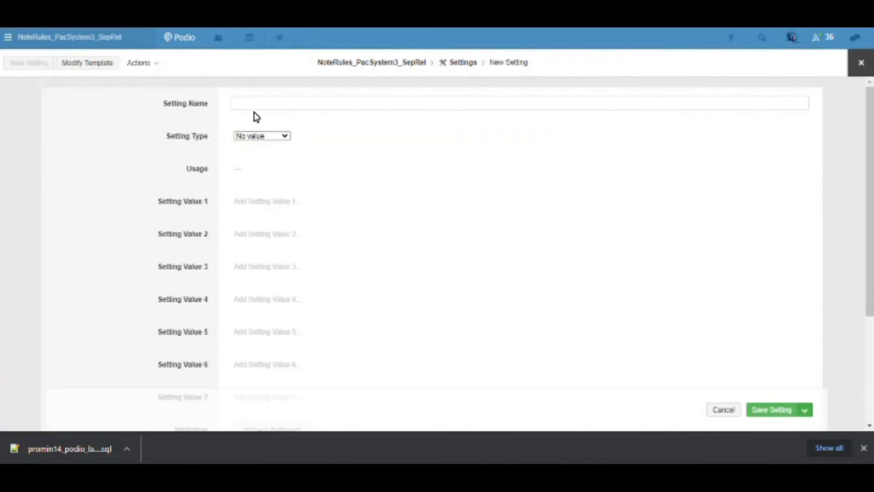
left_click(259, 108)
type("ure")
left_click(780, 409)
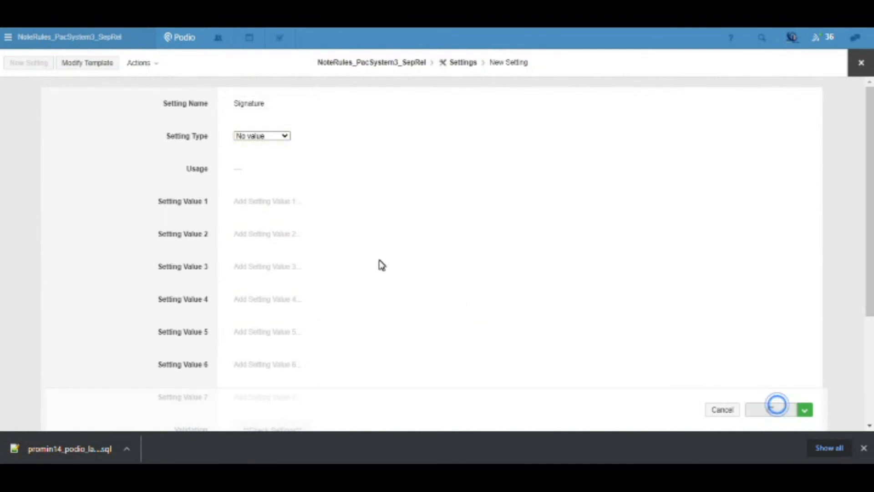
left_click(231, 135)
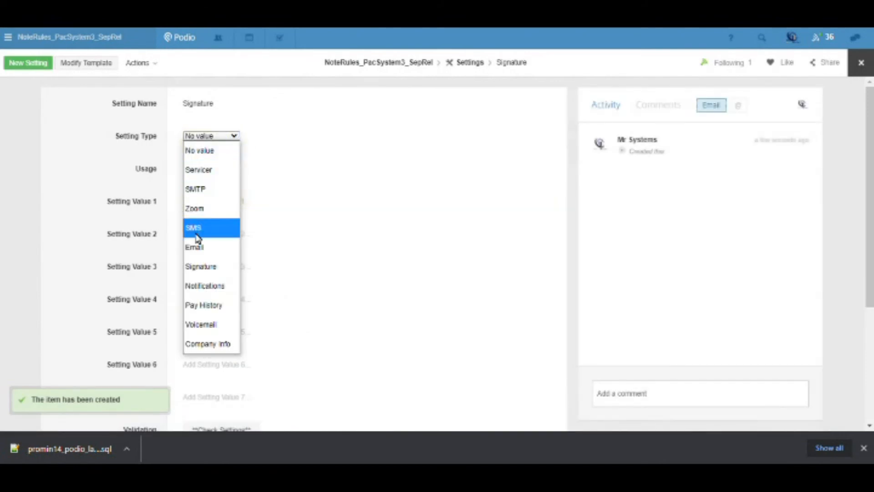
left_click(207, 267)
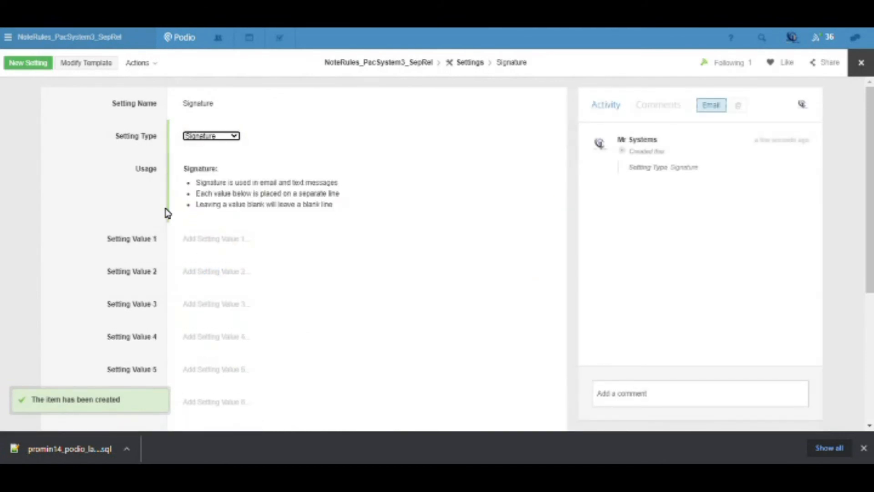
Enter "Thank You," as Setting Value 1 and the signer's full name as Setting Value 3
left_click(213, 239)
type("Th")
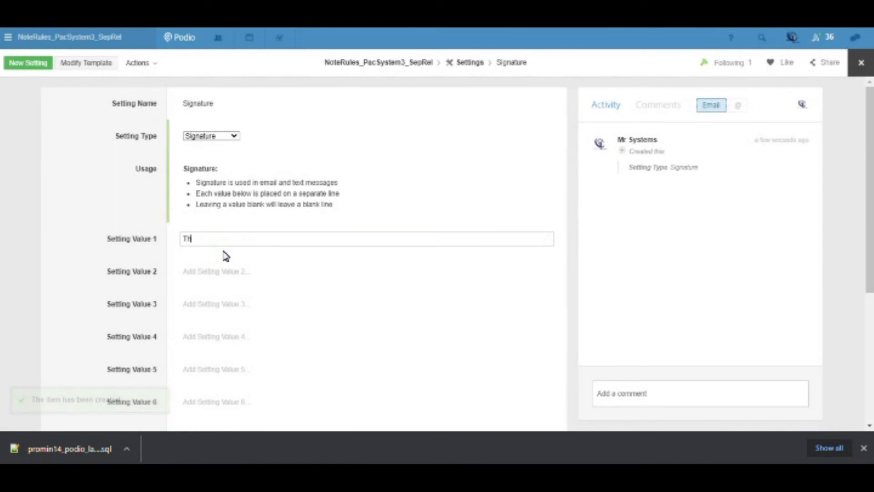
type("ank You,")
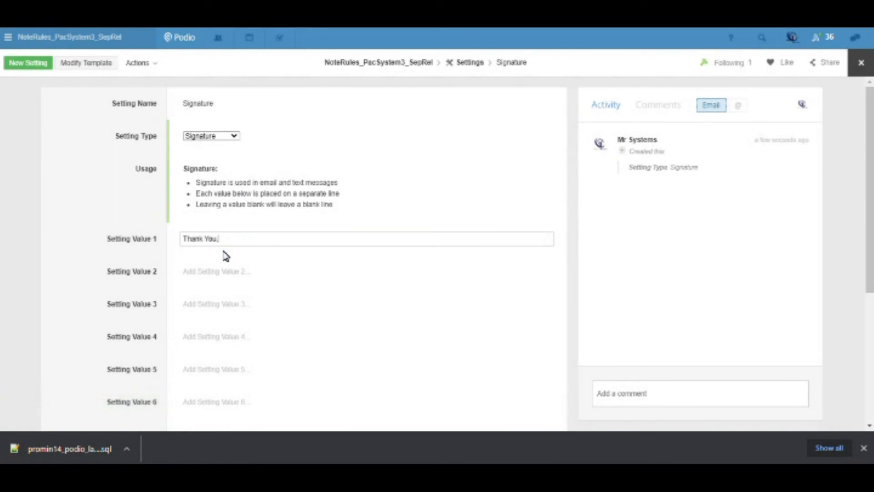
left_click(223, 303)
type("Mickey Mouse")
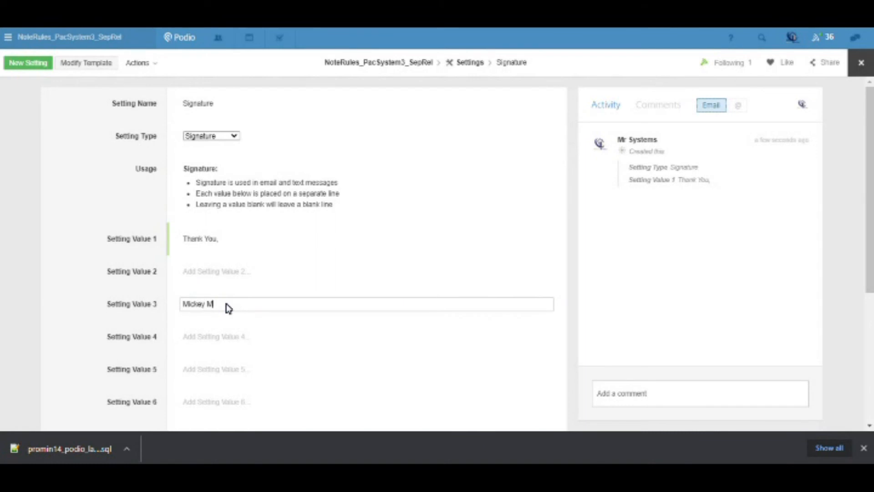
Enter "The Big Mouse Company" as Setting Value 4 and the phone number as Setting Value 5
left_click(235, 345)
type("The Big")
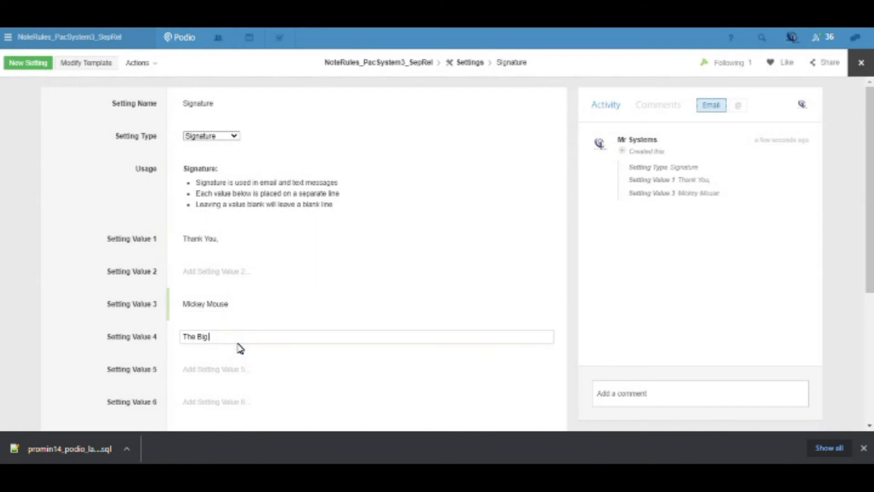
type(" Mouse Company")
left_click(213, 368)
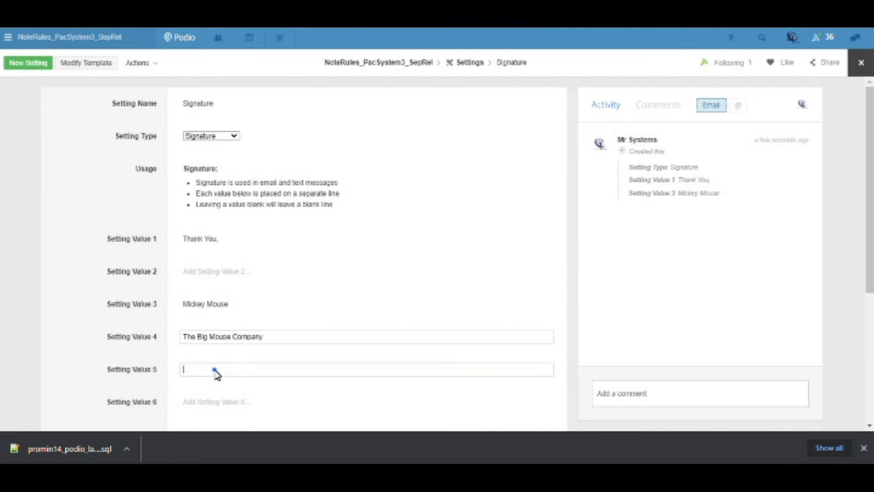
type("(555) 555-1234")
left_click(61, 351)
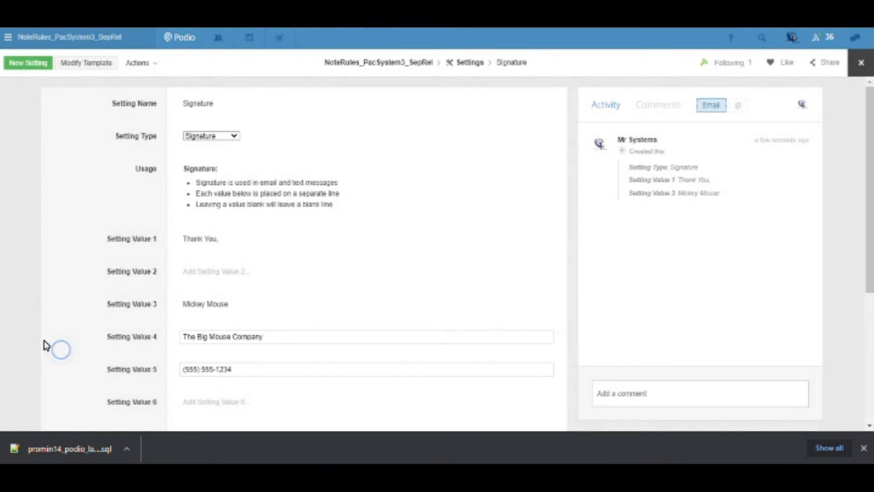